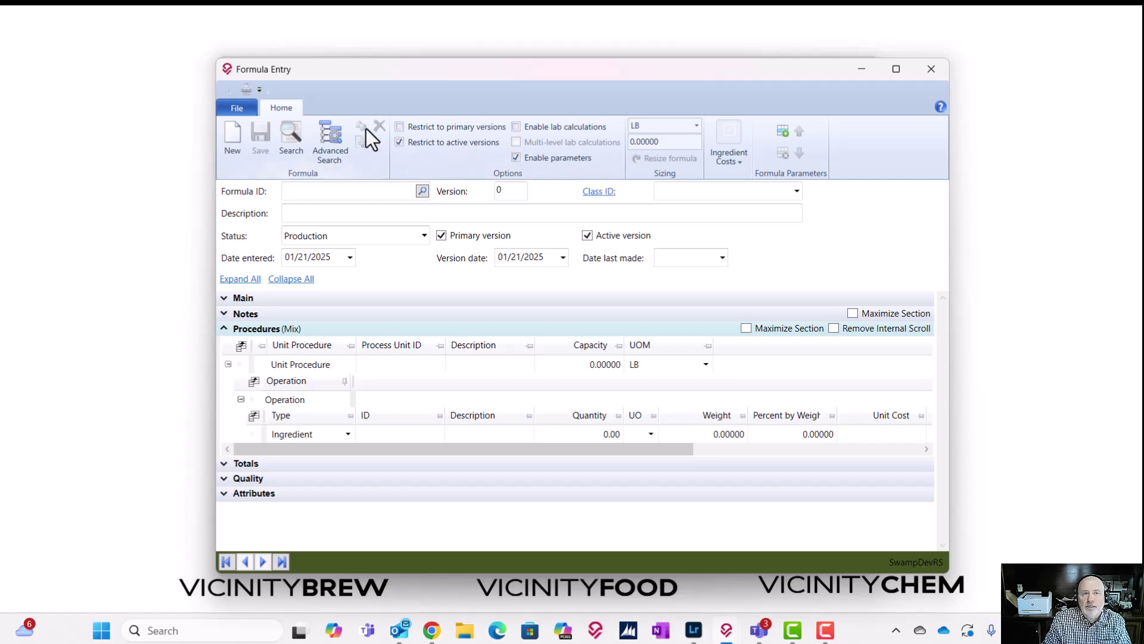
# Step: Enter TEST1 as the ID of a new formula and start copying from an existing formula
pyautogui.click(362, 191)
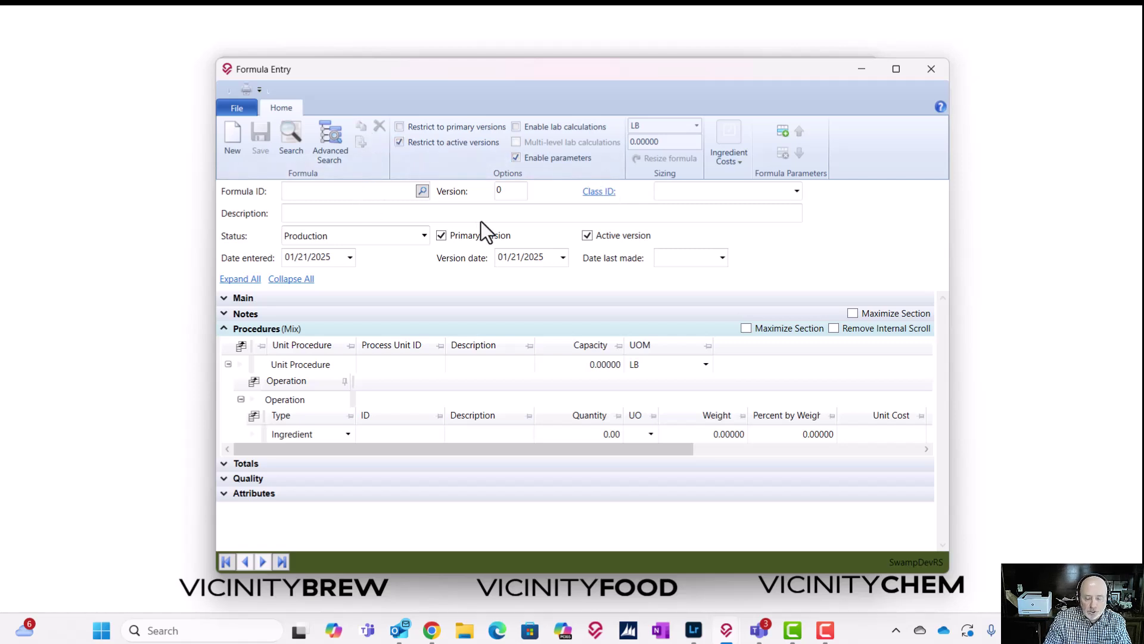
pyautogui.write('TEST1')
pyautogui.press('Tab')
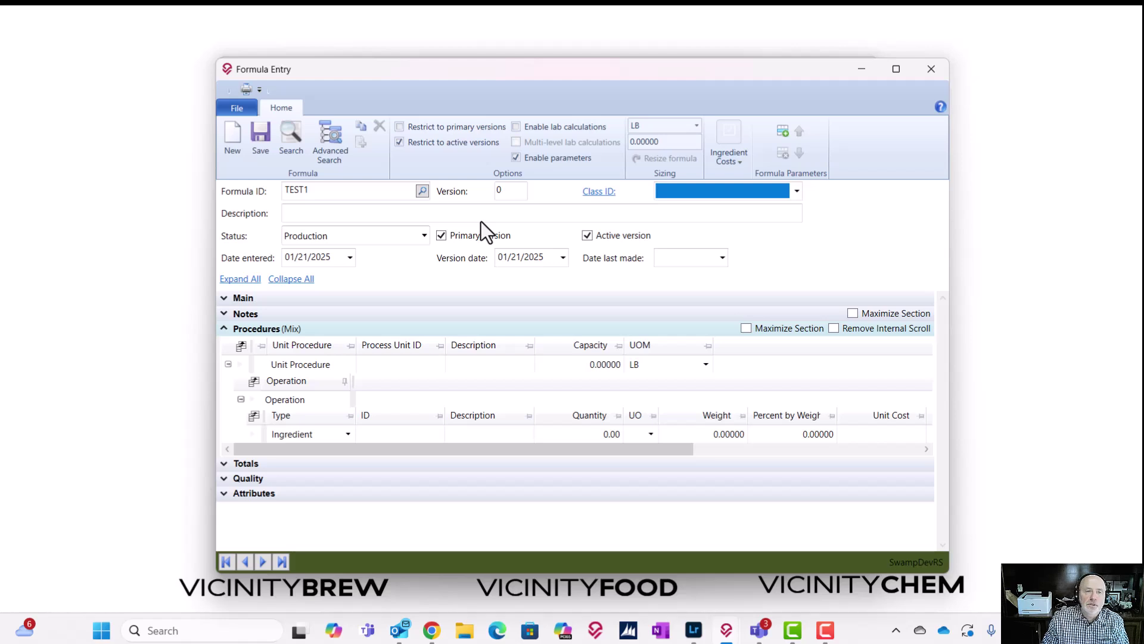
pyautogui.click(365, 190)
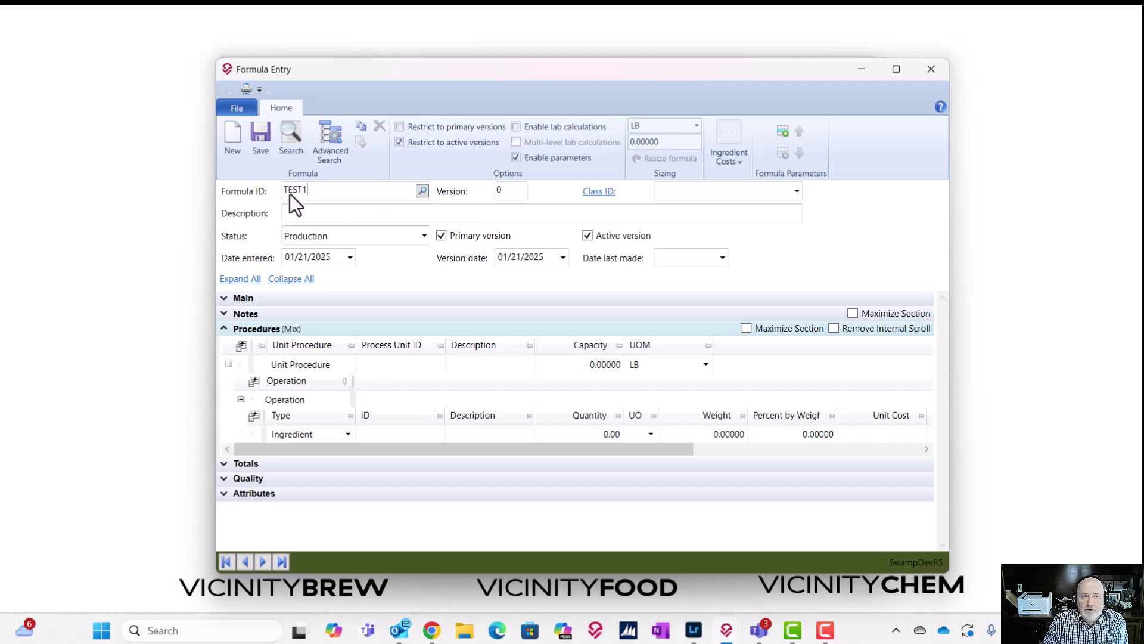
pyautogui.click(361, 125)
pyautogui.moveTo(329, 115); pyautogui.dragTo(703, 233)
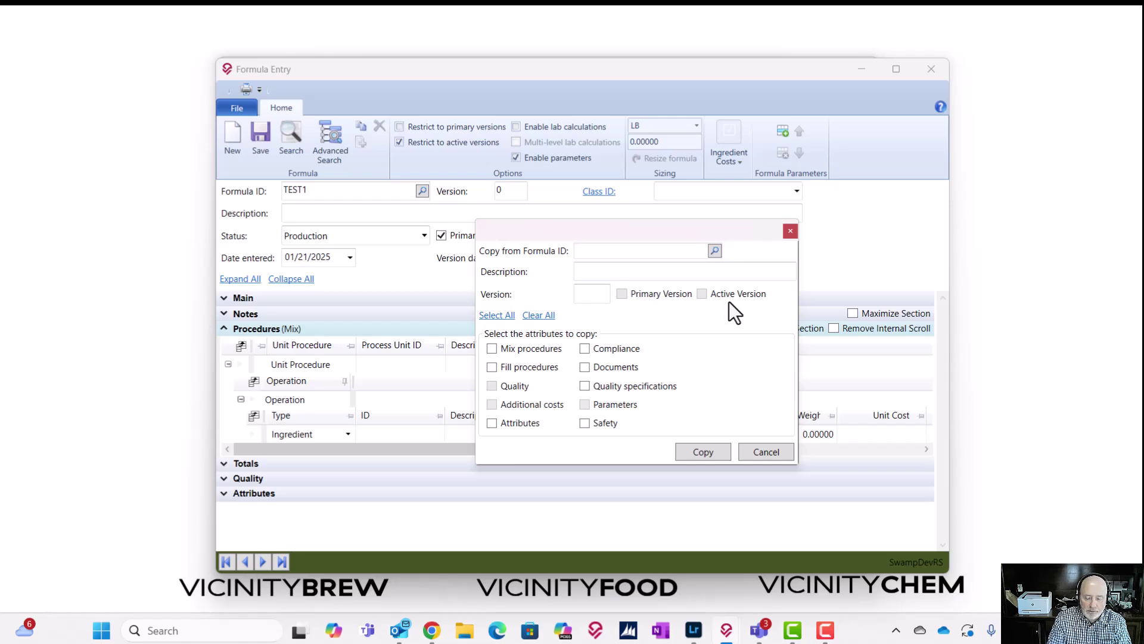
# Step: Choose formula DC-VMRED version 0 as the copy source and select all attributes to copy
pyautogui.write('RED')
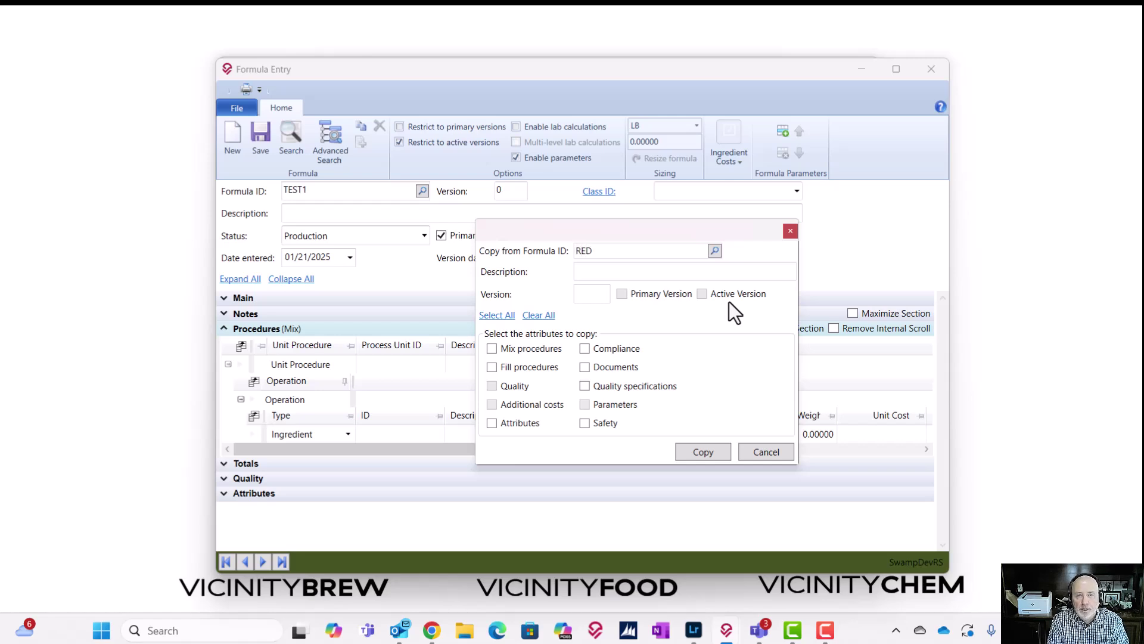
pyautogui.press('Tab')
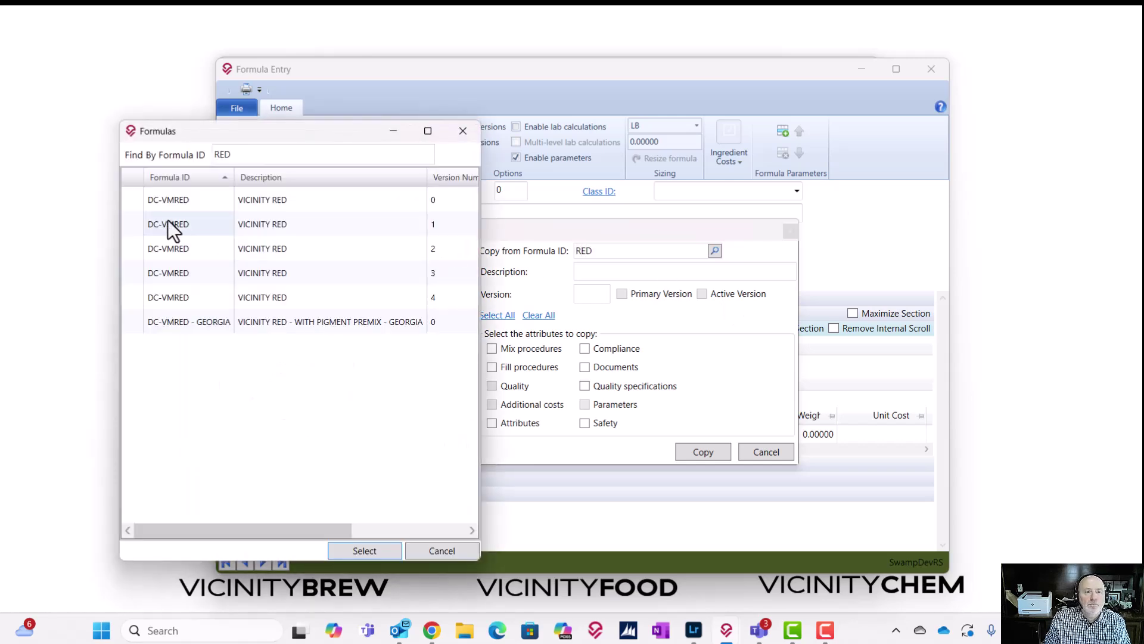
pyautogui.doubleClick(175, 201)
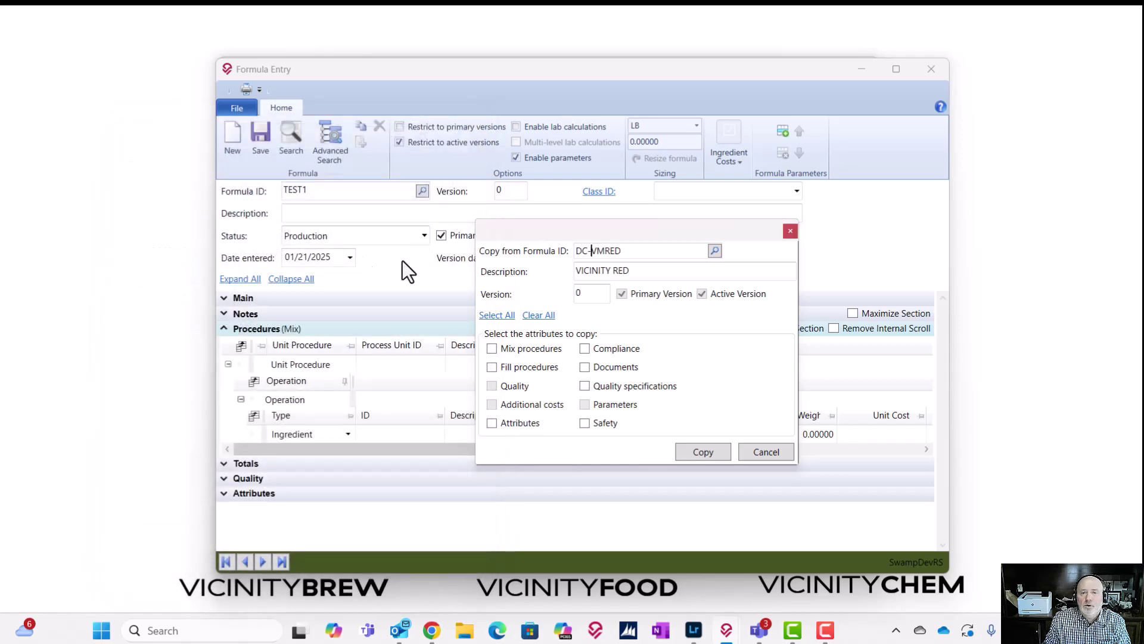
pyautogui.click(506, 317)
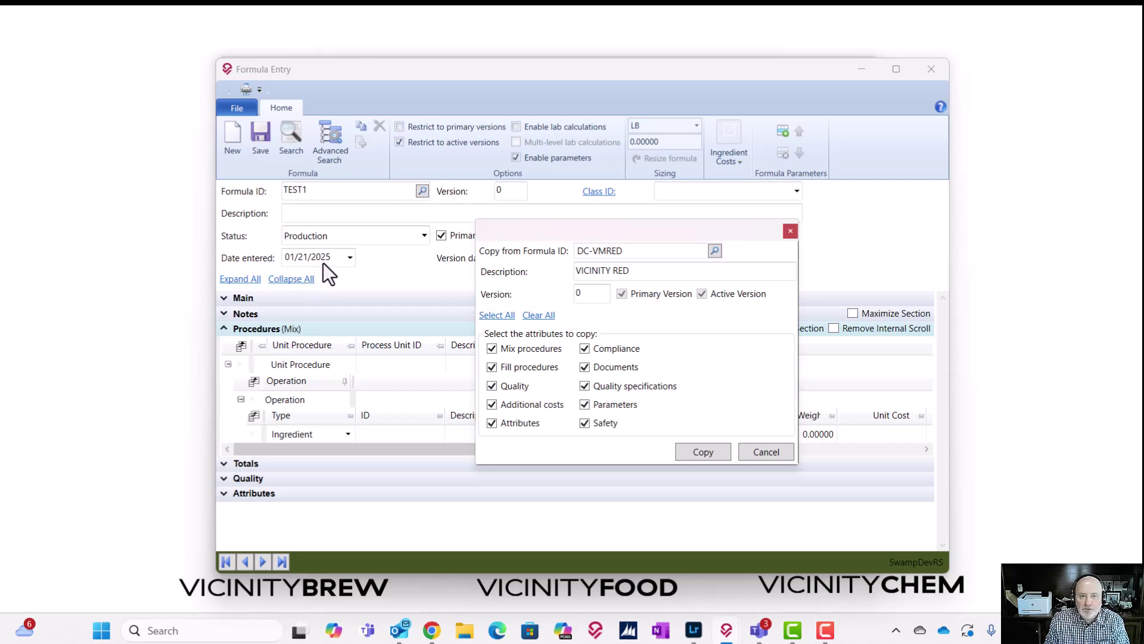
# Step: Try to copy DC-VMRED into TEST1, then cancel at the list of blocked components
pyautogui.click(703, 452)
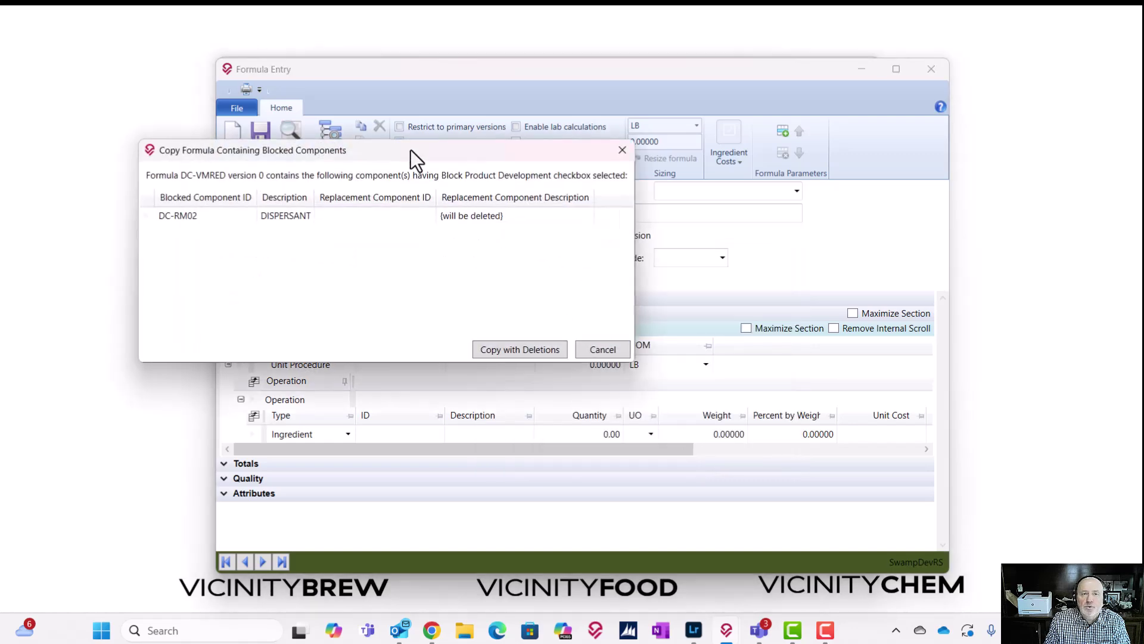
pyautogui.moveTo(410, 148); pyautogui.dragTo(654, 235)
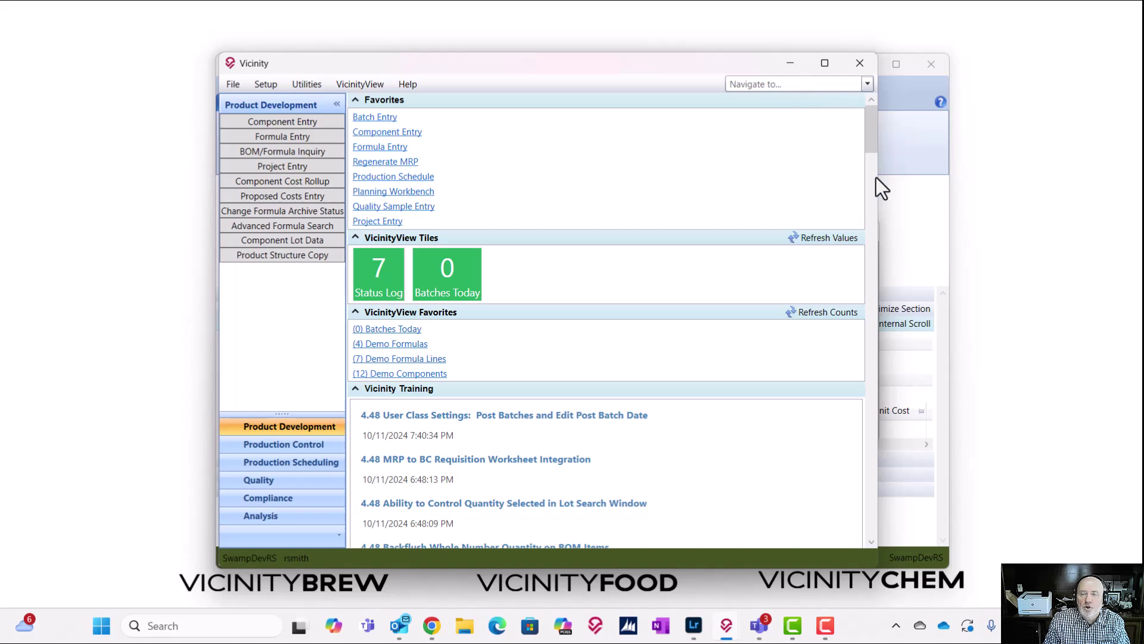
pyautogui.hotkey('alt', 'Tab')
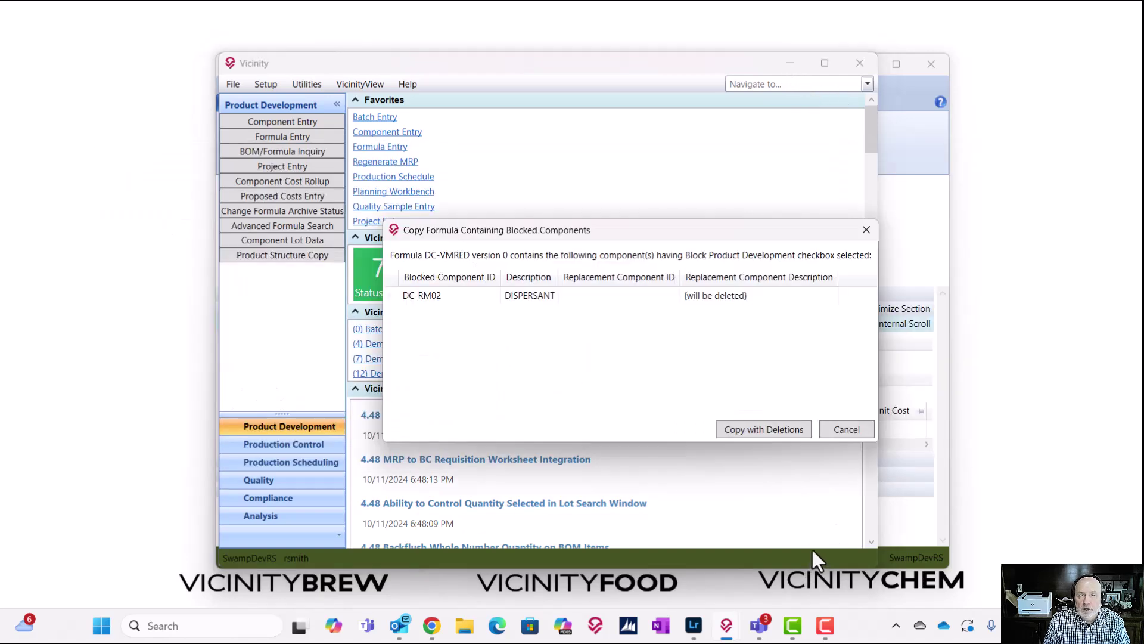
pyautogui.click(846, 429)
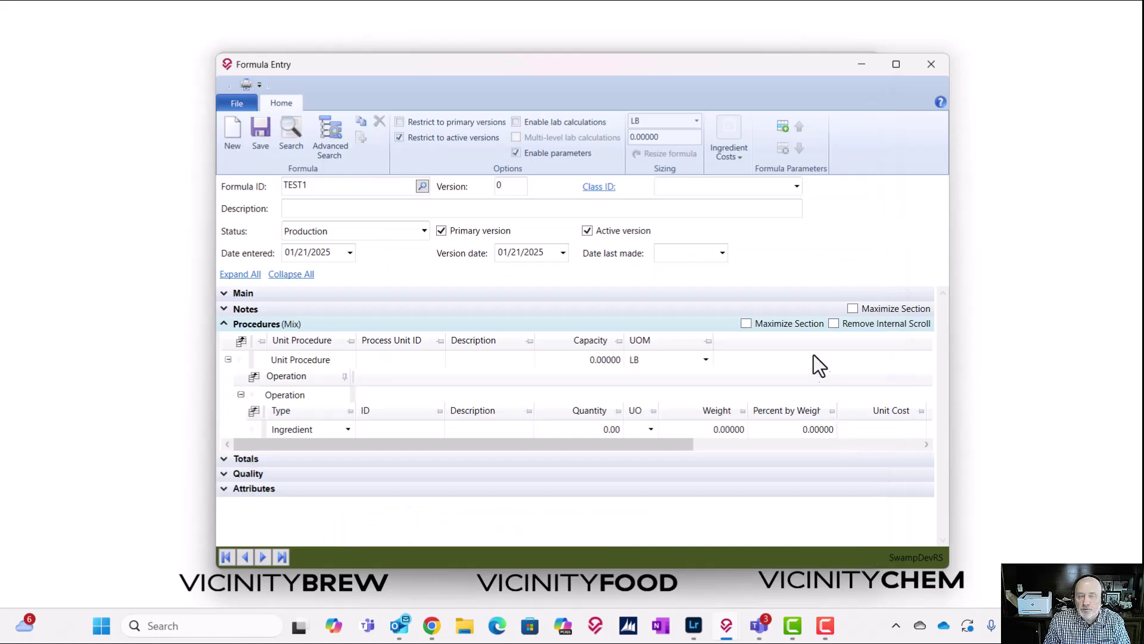
# Step: Look up formulas matching RED and open DC-VMRED version 0
pyautogui.write('RED')
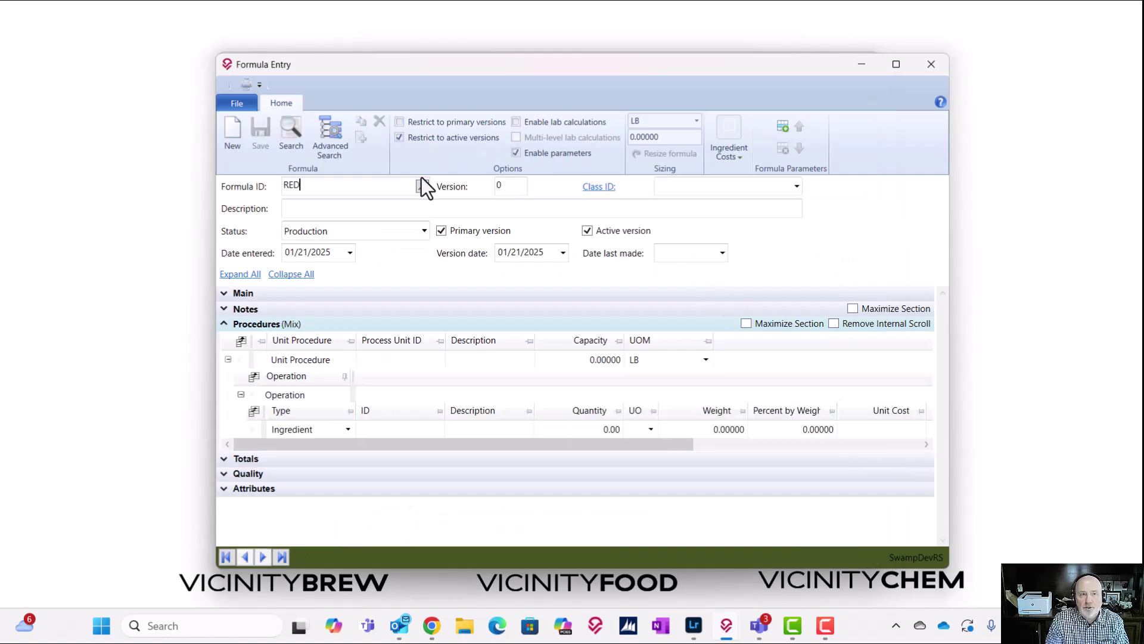
pyautogui.press('Tab')
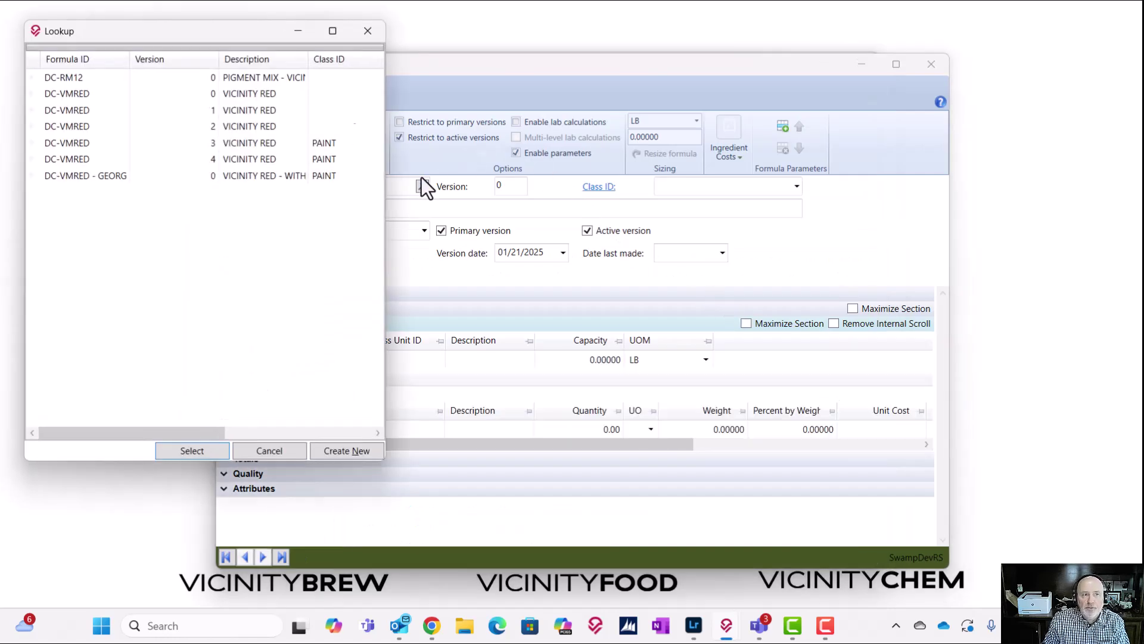
pyautogui.doubleClick(63, 94)
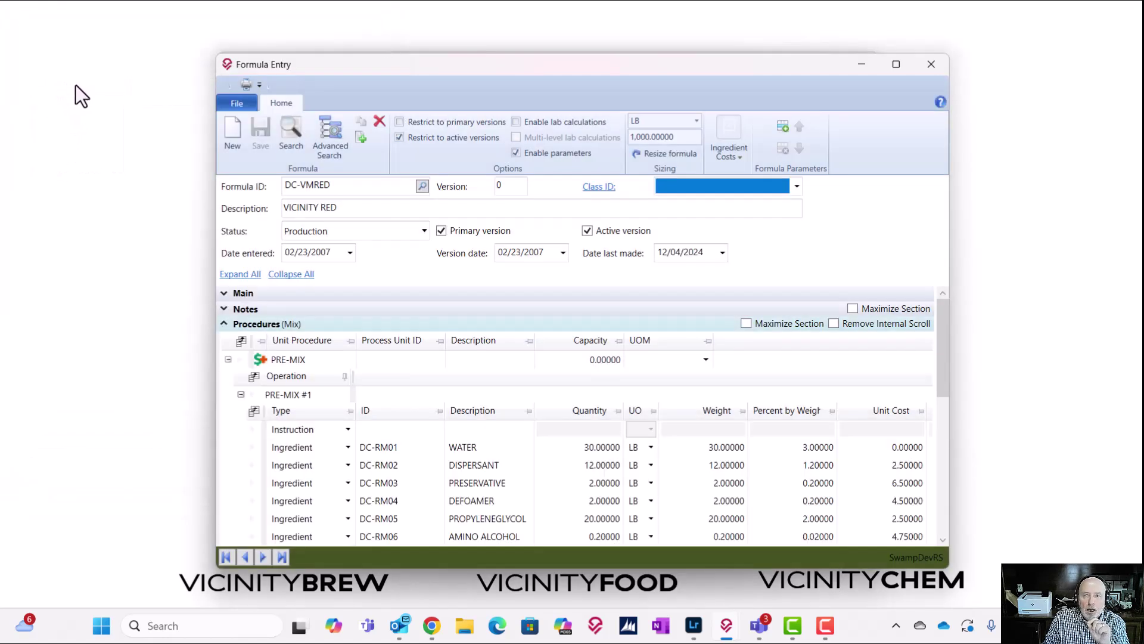
# Step: Open the component record of the DC-RM02 dispersant ingredient, check its block settings and close it
pyautogui.click(388, 469)
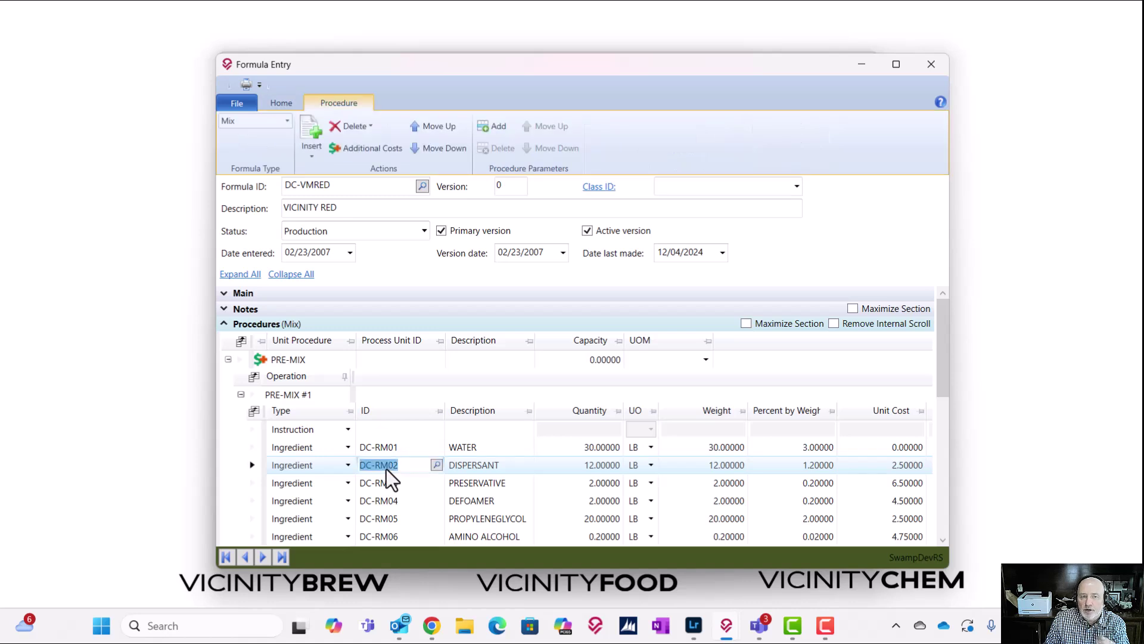
pyautogui.doubleClick(386, 469)
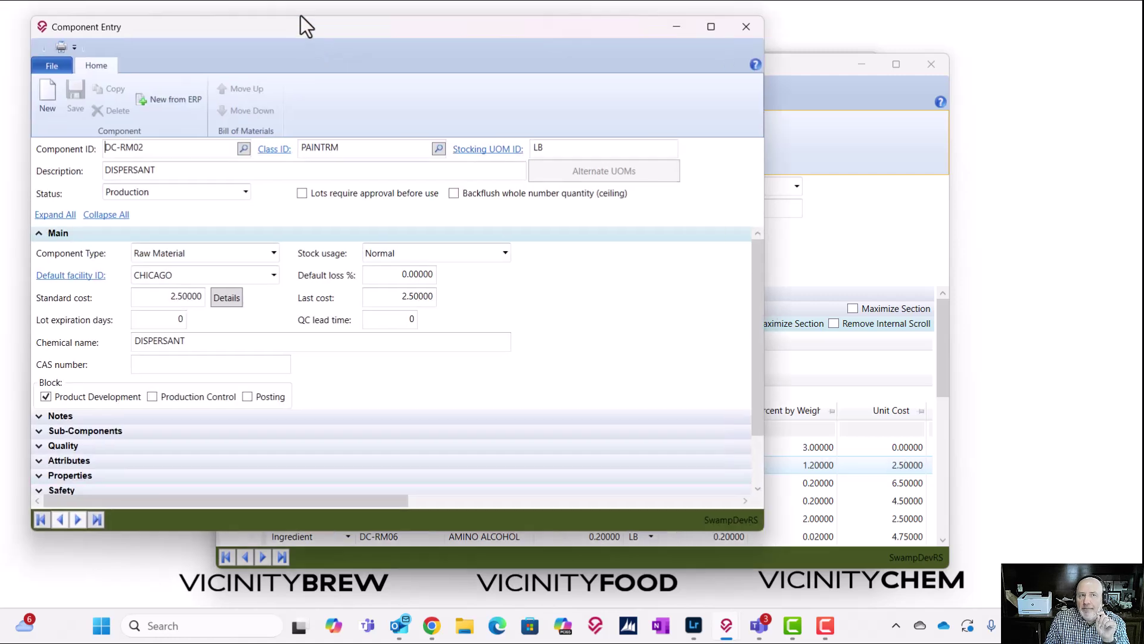
pyautogui.moveTo(316, 30); pyautogui.dragTo(490, 50)
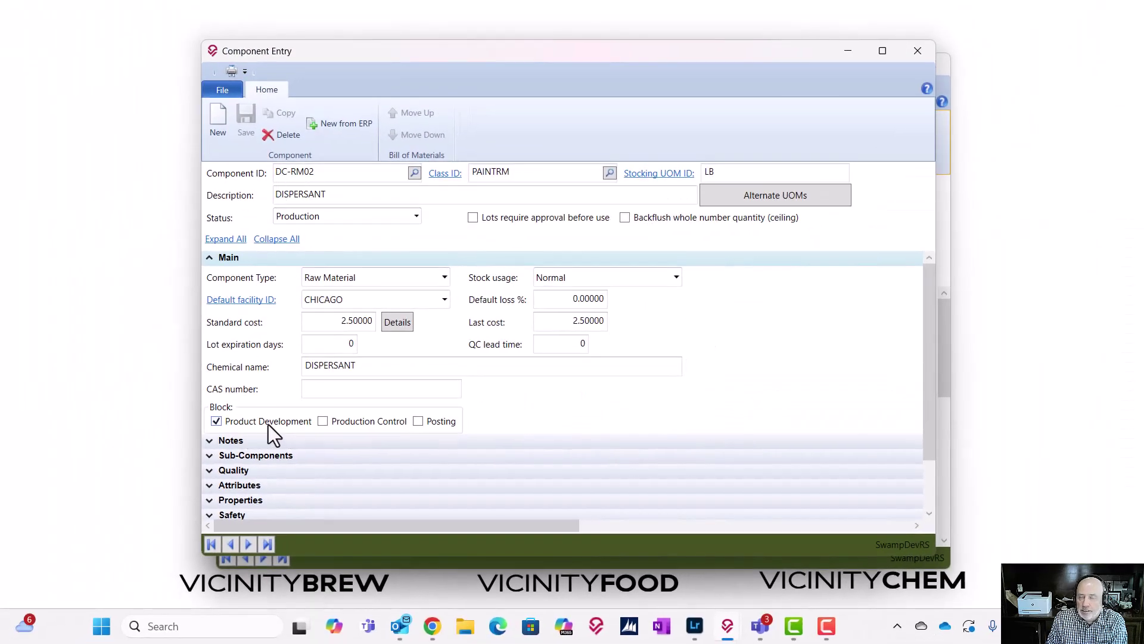
pyautogui.click(919, 52)
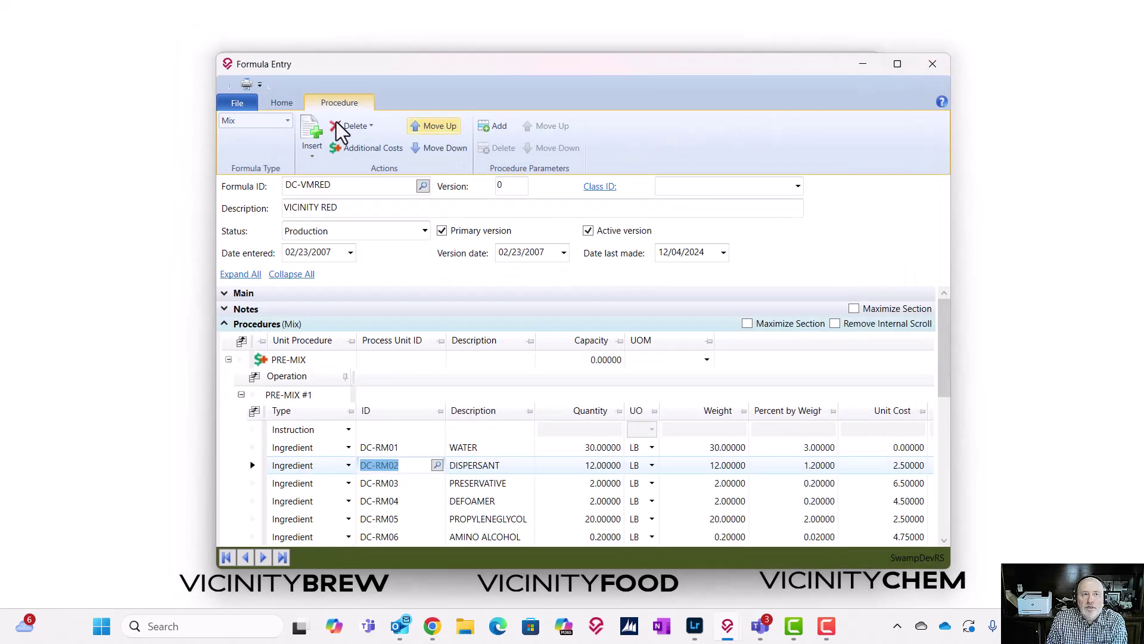
# Step: Clear the formula form and enter TEST1 as the ID of a new formula
pyautogui.click(287, 102)
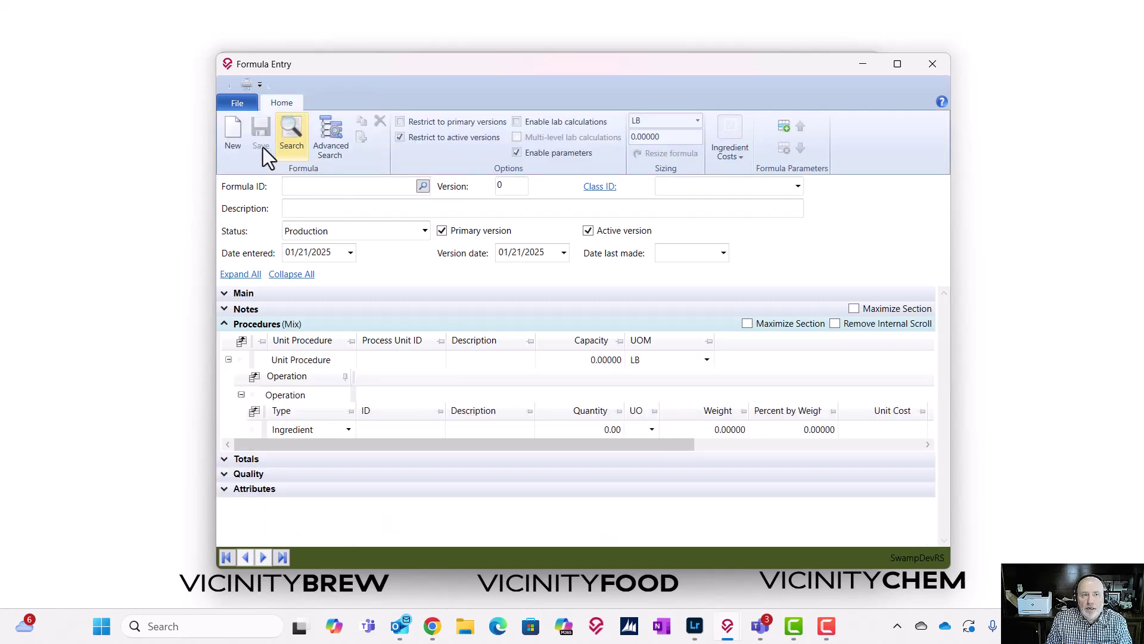
pyautogui.click(355, 191)
pyautogui.write('T')
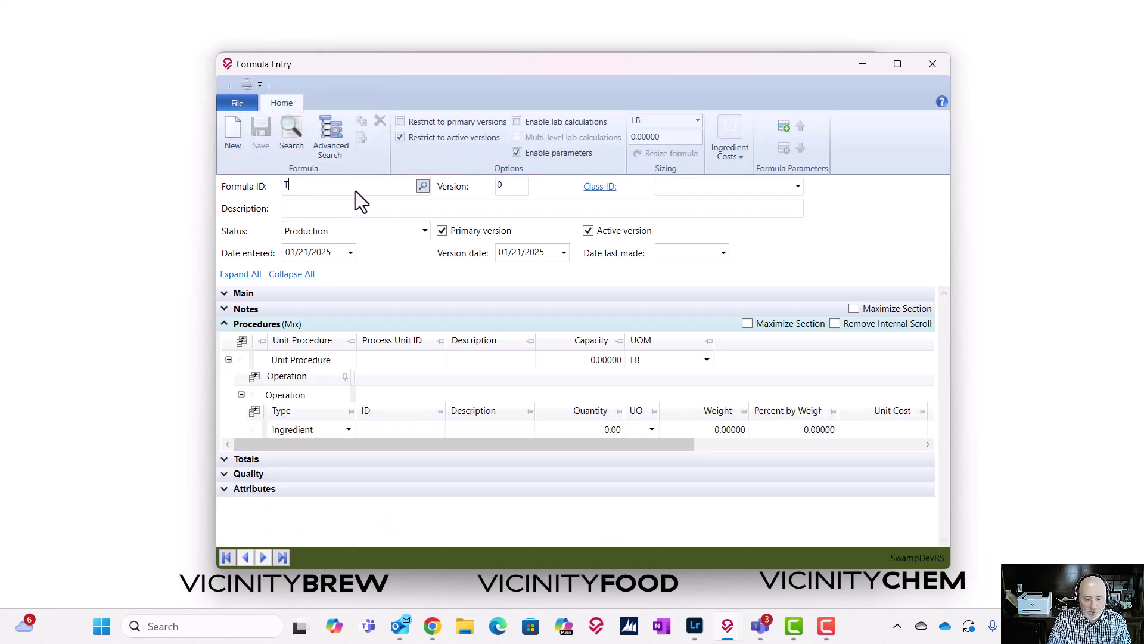
pyautogui.write('EST1')
pyautogui.press('Tab')
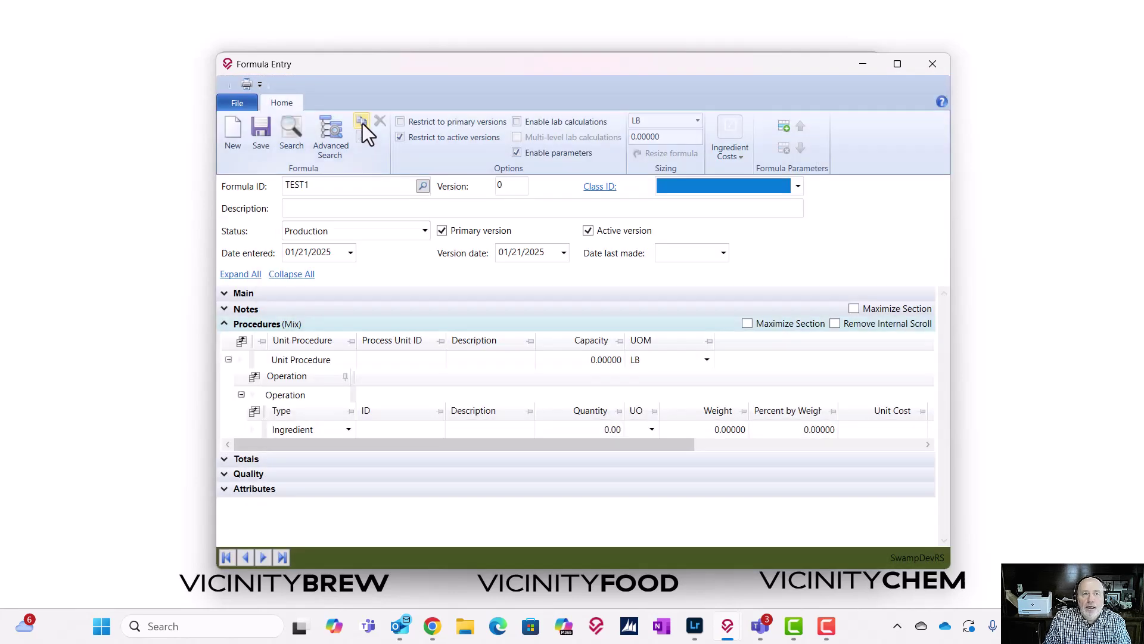
# Step: Copy formula DC-VMRED version 0 into TEST1 with all attributes selected
pyautogui.click(362, 122)
pyautogui.moveTo(219, 55); pyautogui.dragTo(546, 217)
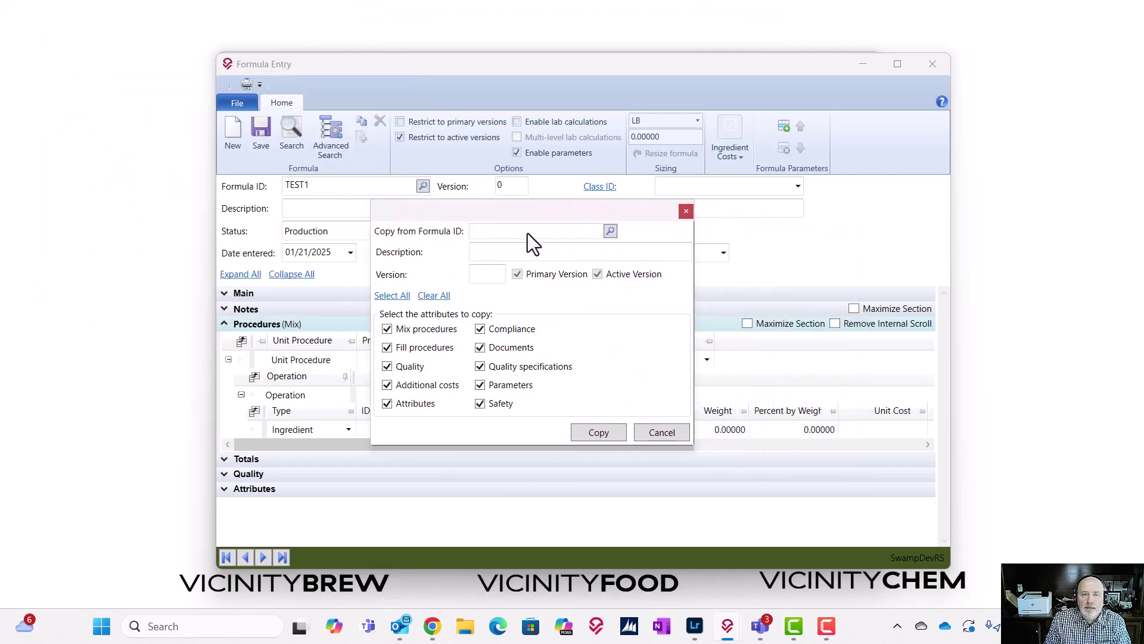
pyautogui.write('RED')
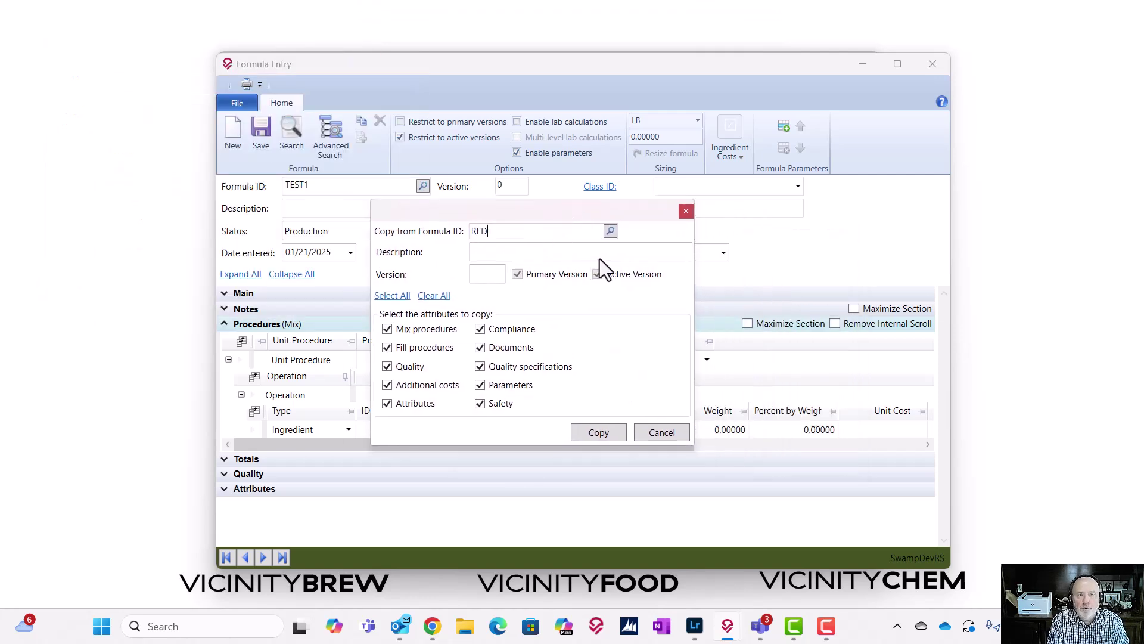
pyautogui.press('Tab')
pyautogui.click(130, 132)
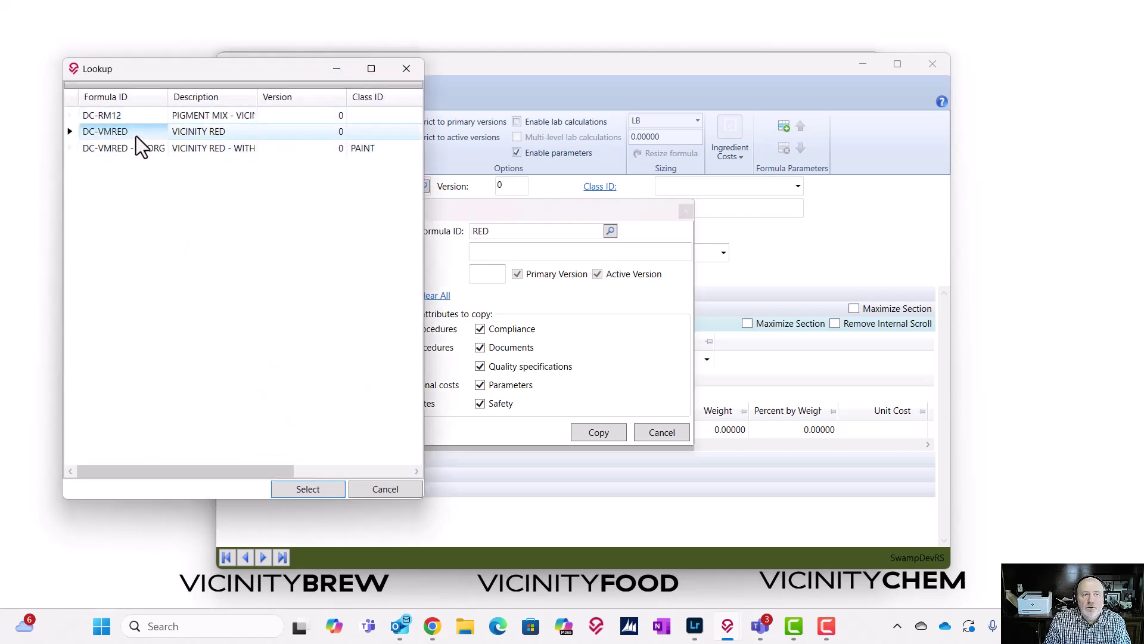
pyautogui.doubleClick(136, 136)
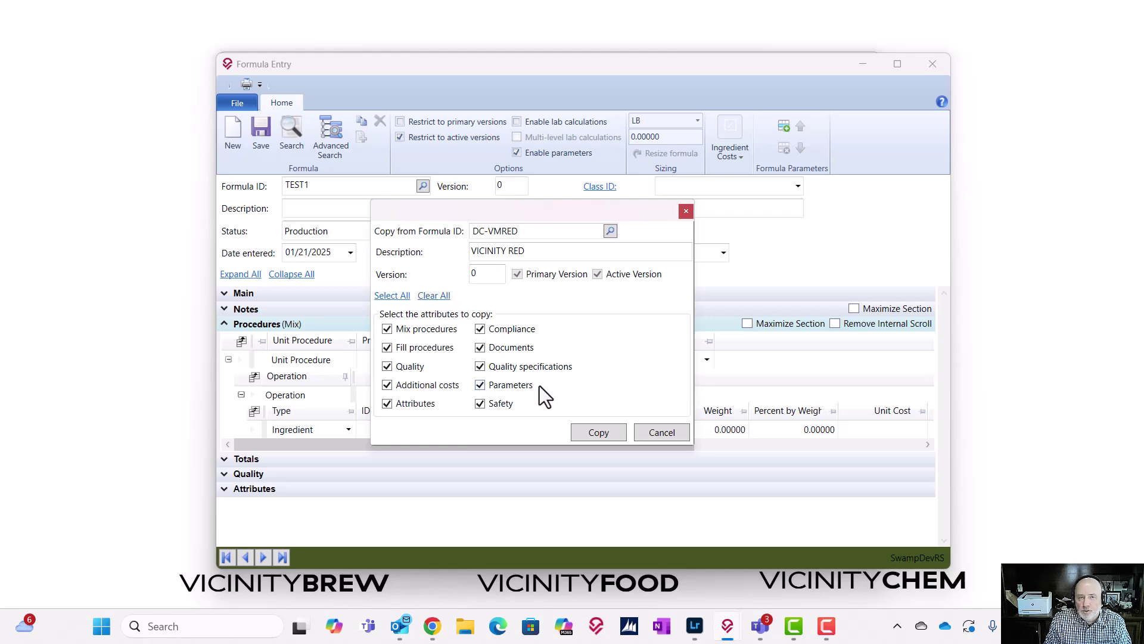
pyautogui.click(597, 435)
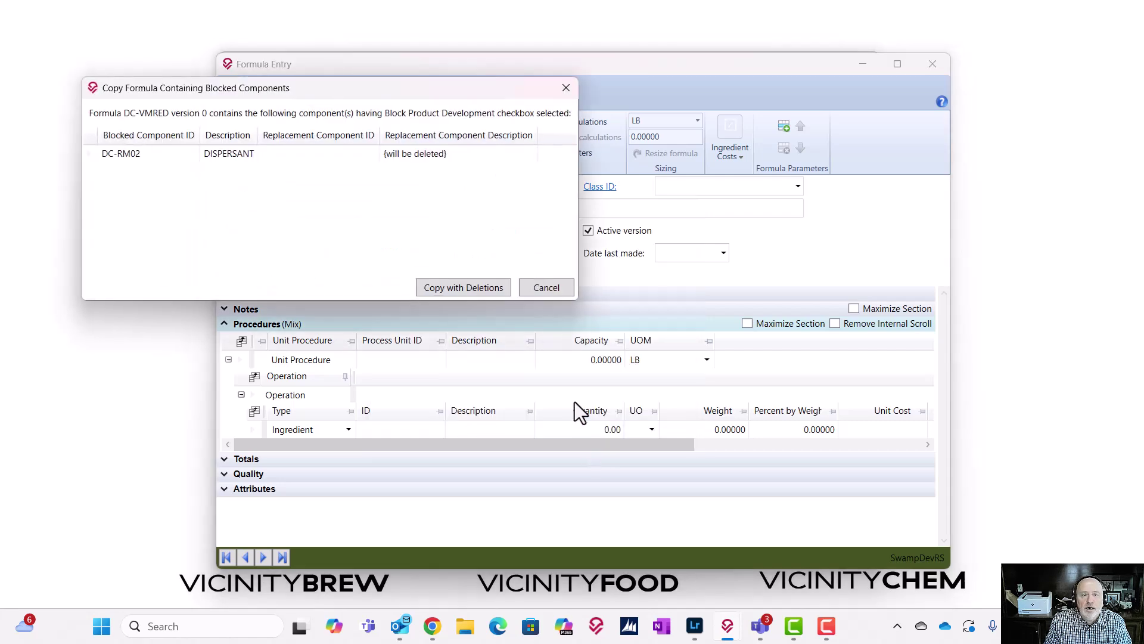
# Step: Set DC-RM03 as the replacement for blocked component DC-RM02 and copy the formula with substitutions
pyautogui.moveTo(367, 87); pyautogui.dragTo(646, 197)
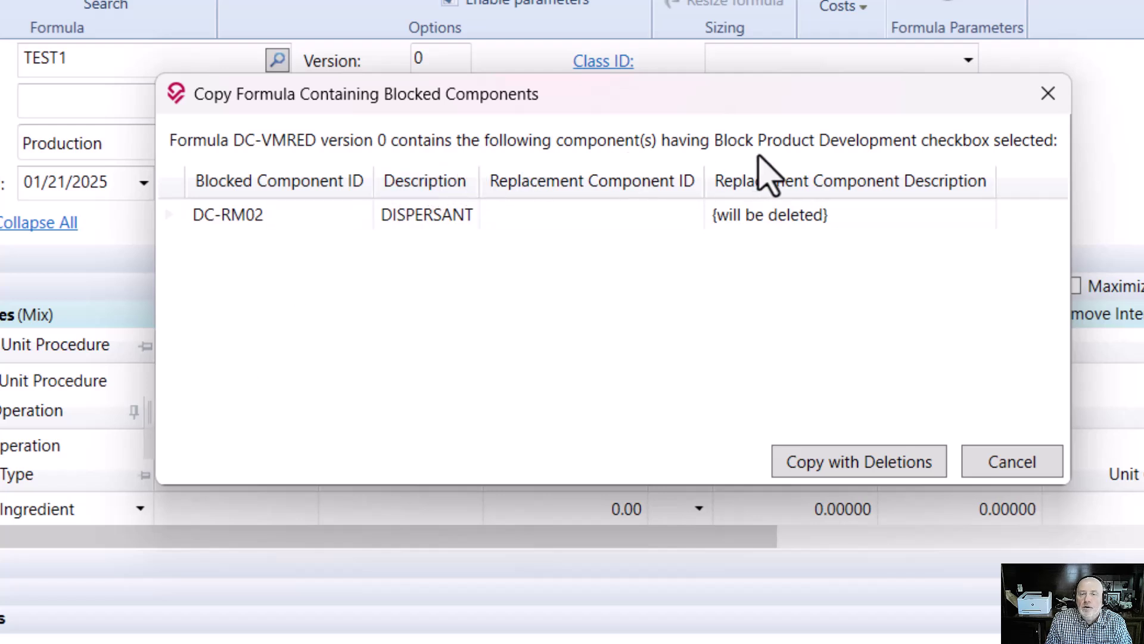
pyautogui.click(247, 221)
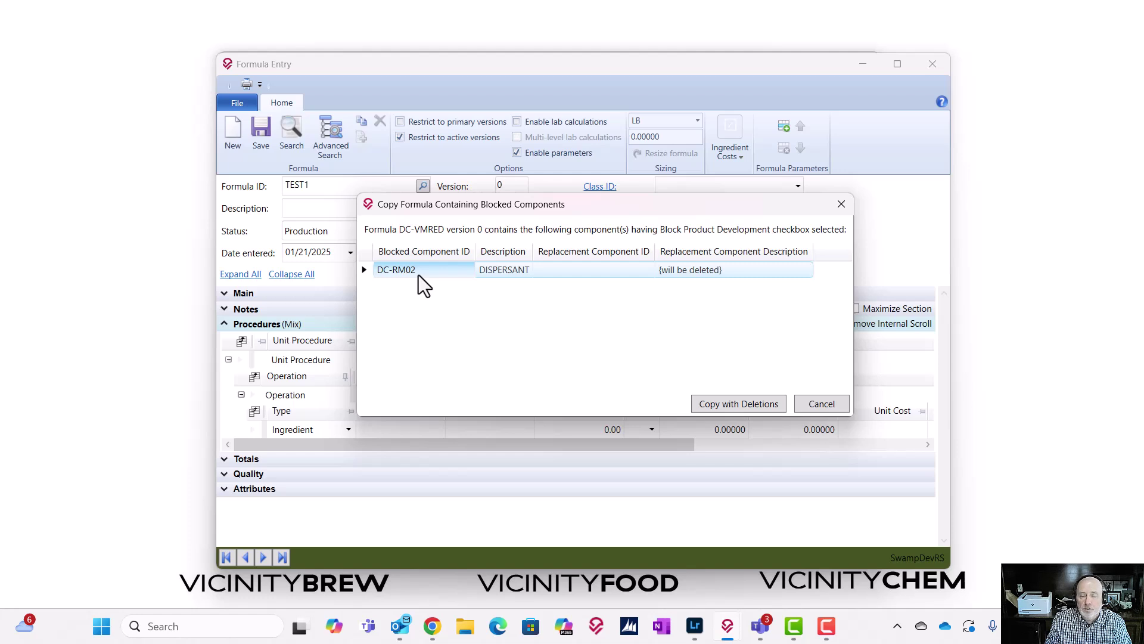
pyautogui.click(615, 271)
pyautogui.click(646, 270)
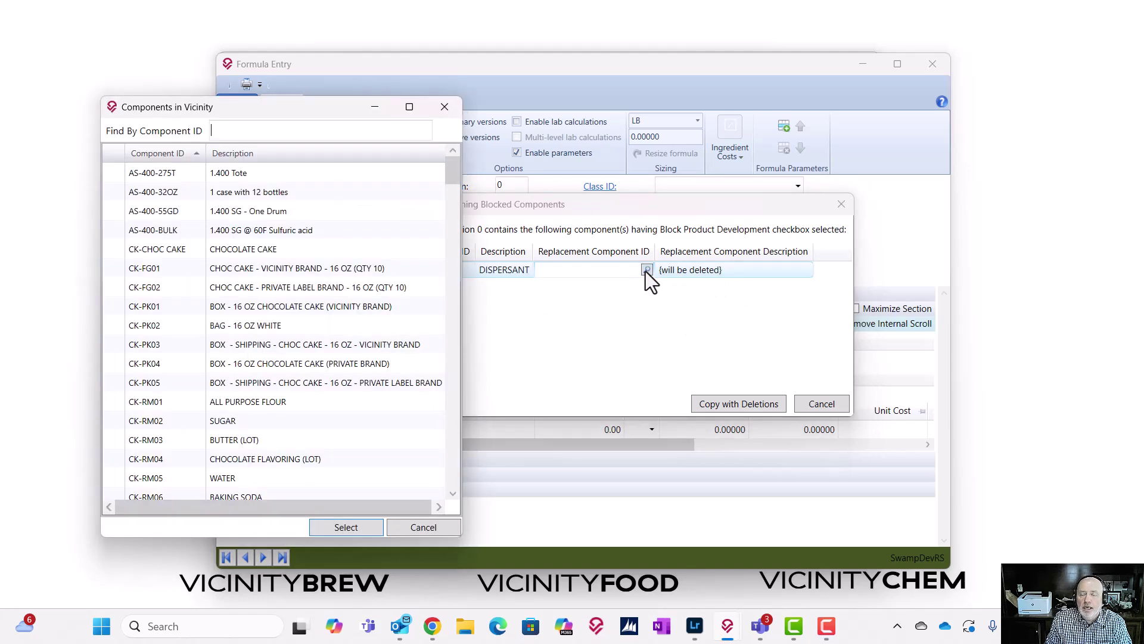
pyautogui.scroll(-8, 170, 381)
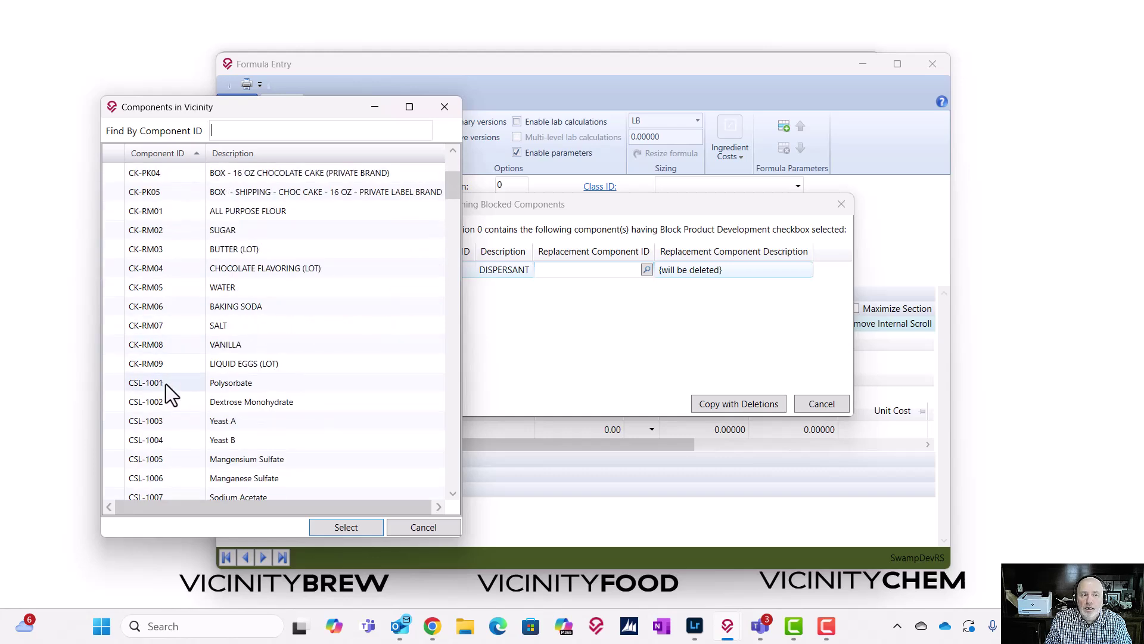
pyautogui.scroll(-8, 162, 378)
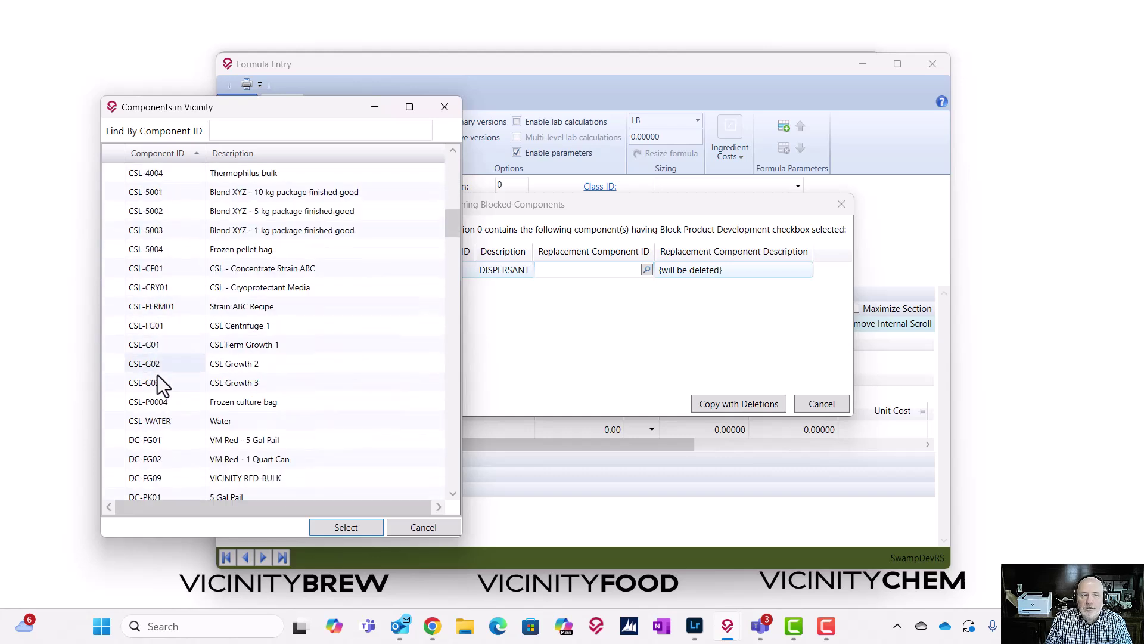
pyautogui.scroll(-2, 156, 371)
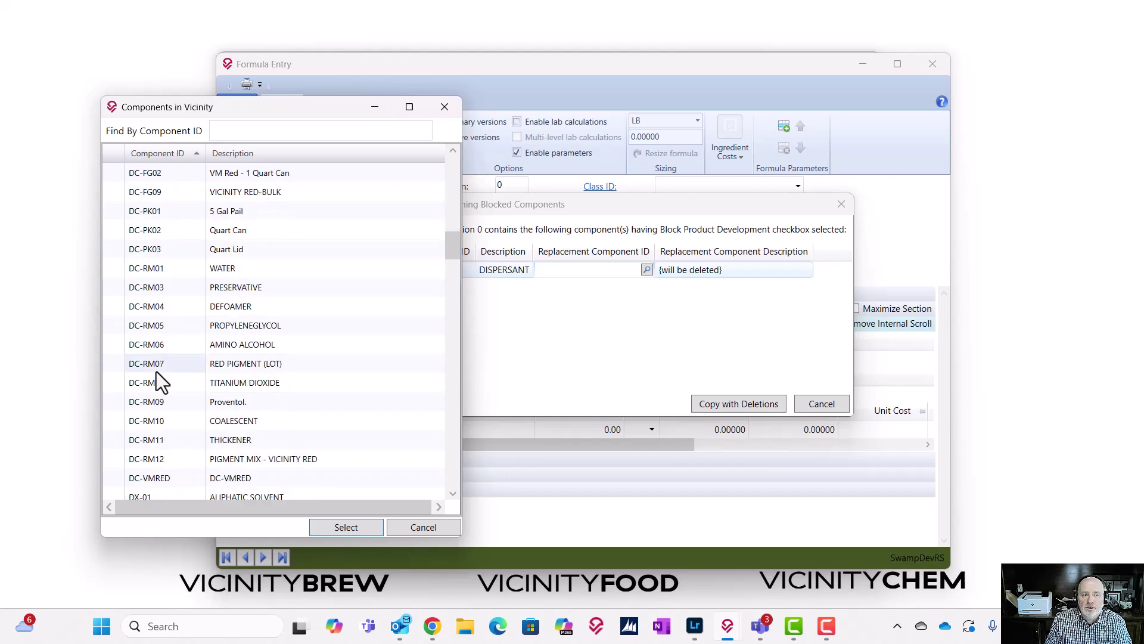
pyautogui.click(153, 289)
pyautogui.doubleClick(154, 288)
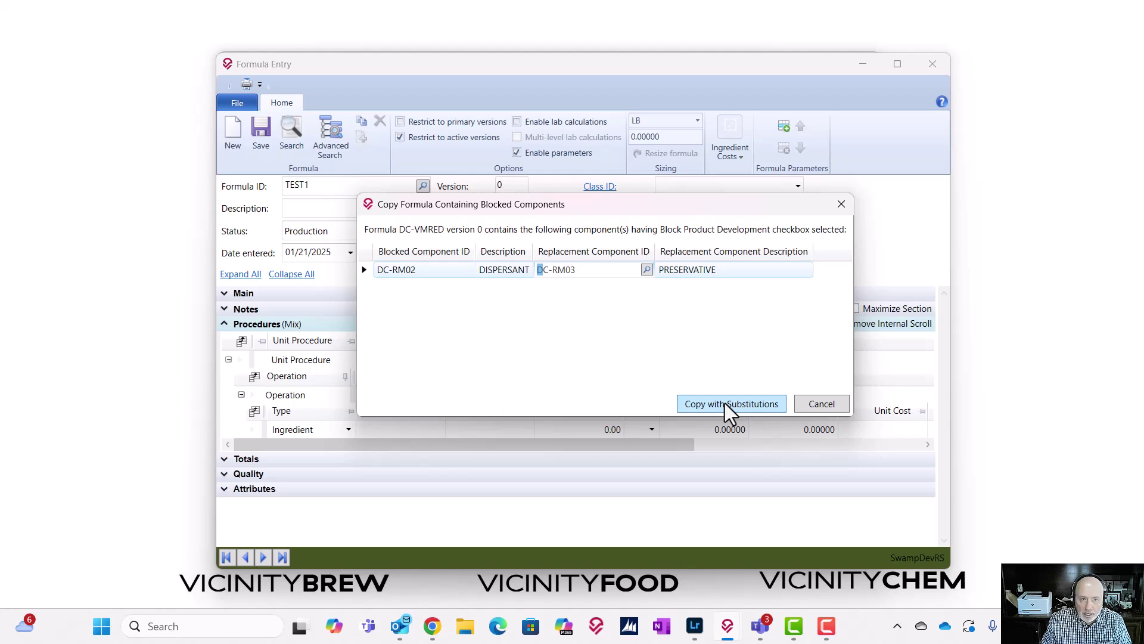
pyautogui.click(707, 399)
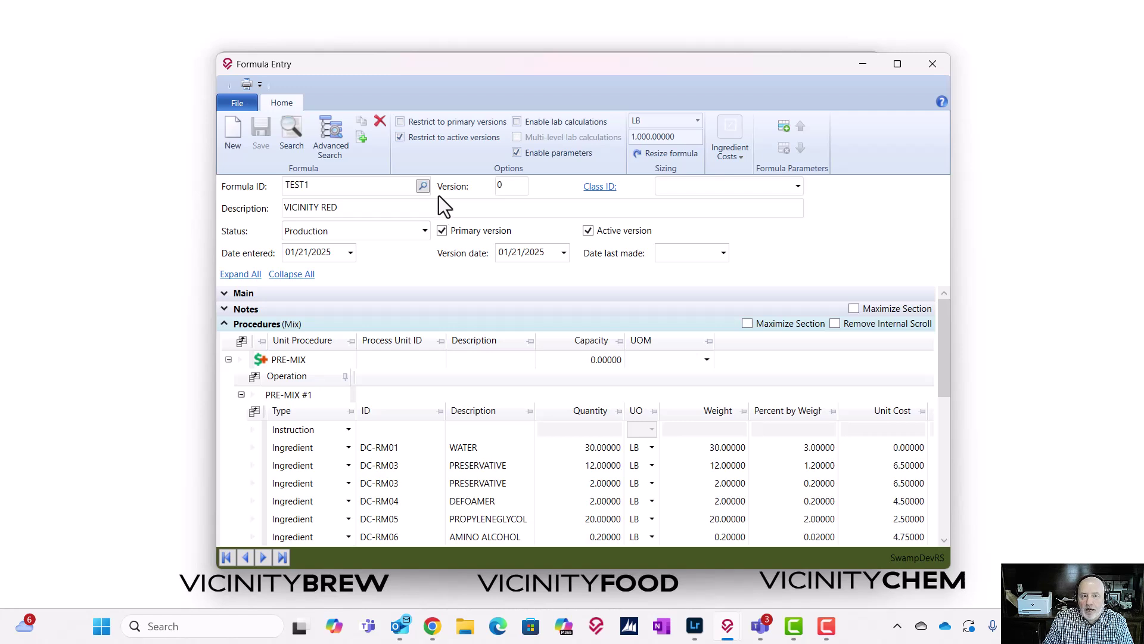
# Step: Check the component ID and weight on the substituted ingredient line in TEST1, then close the formula
pyautogui.click(393, 465)
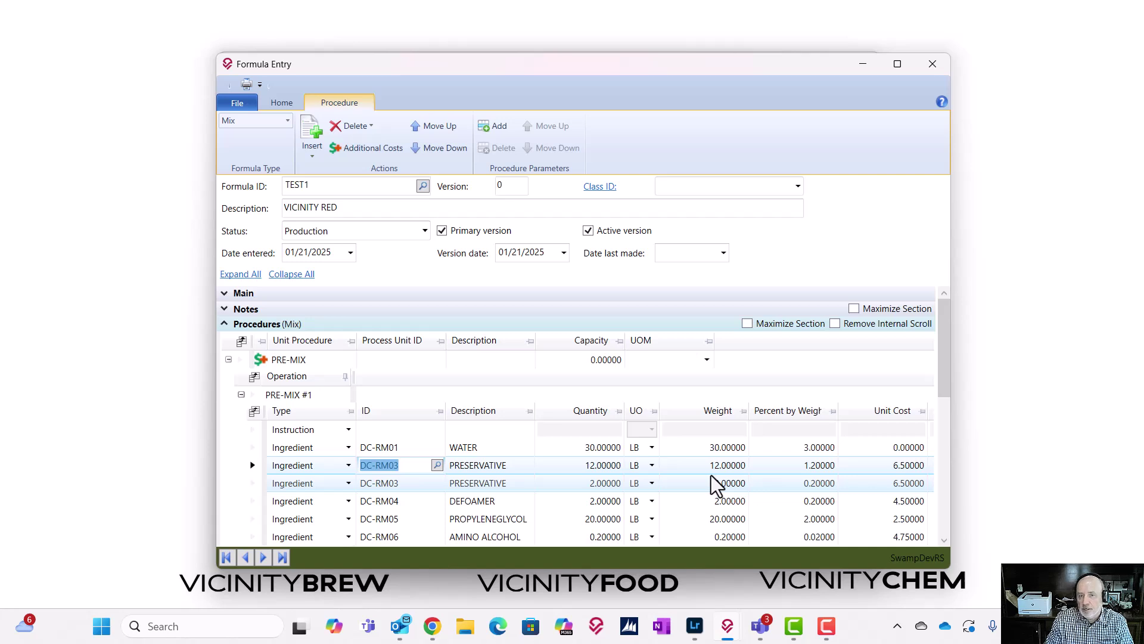
pyautogui.click(733, 466)
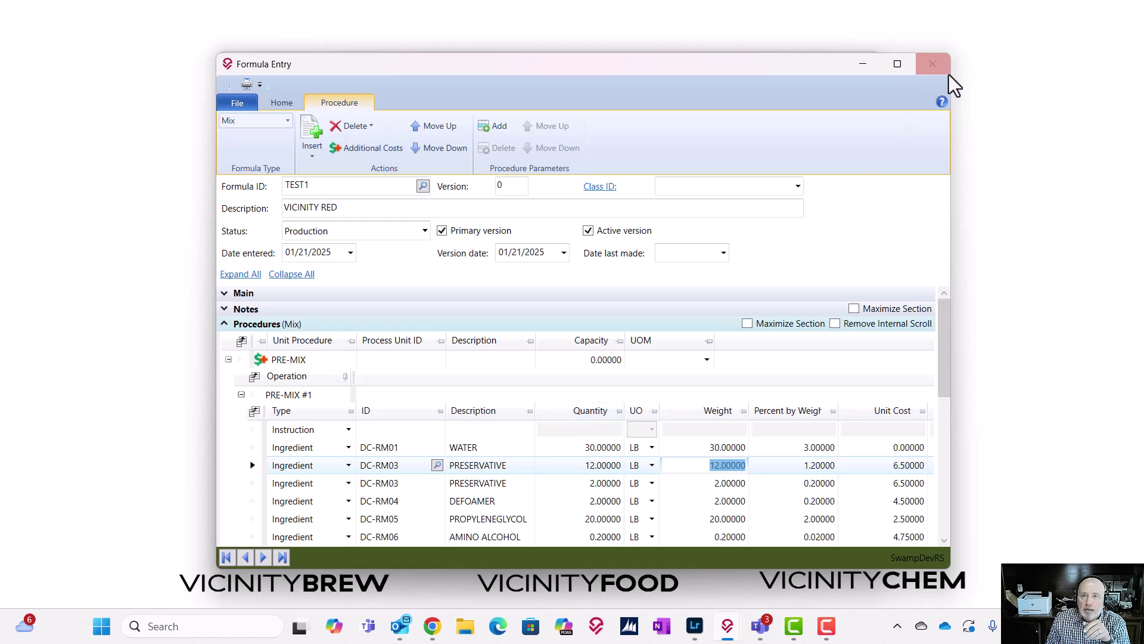
pyautogui.click(933, 64)
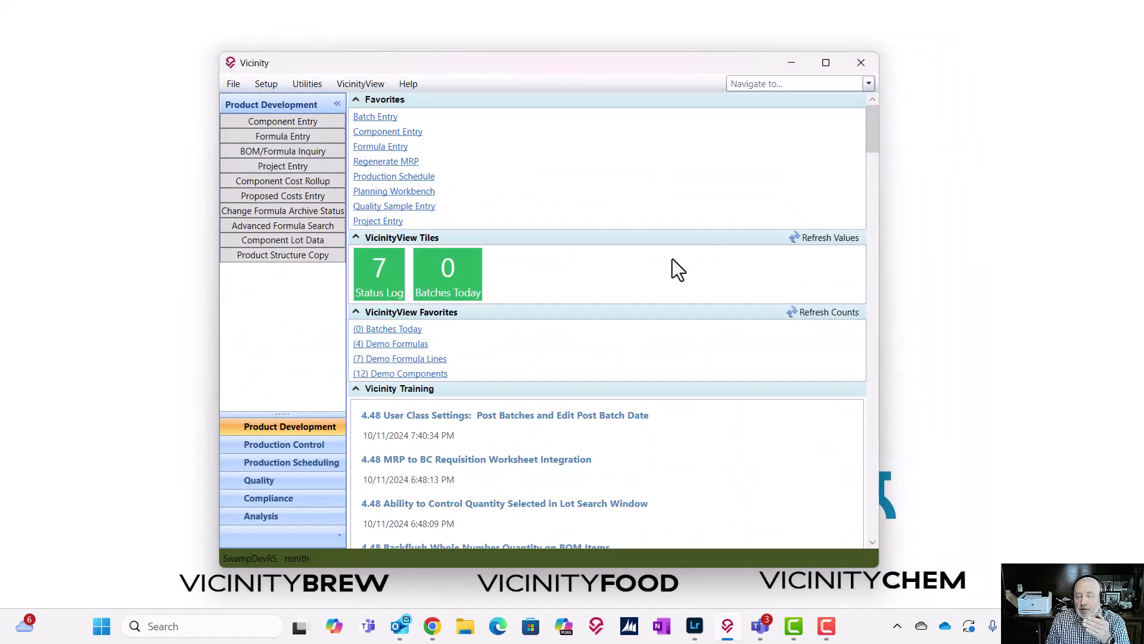